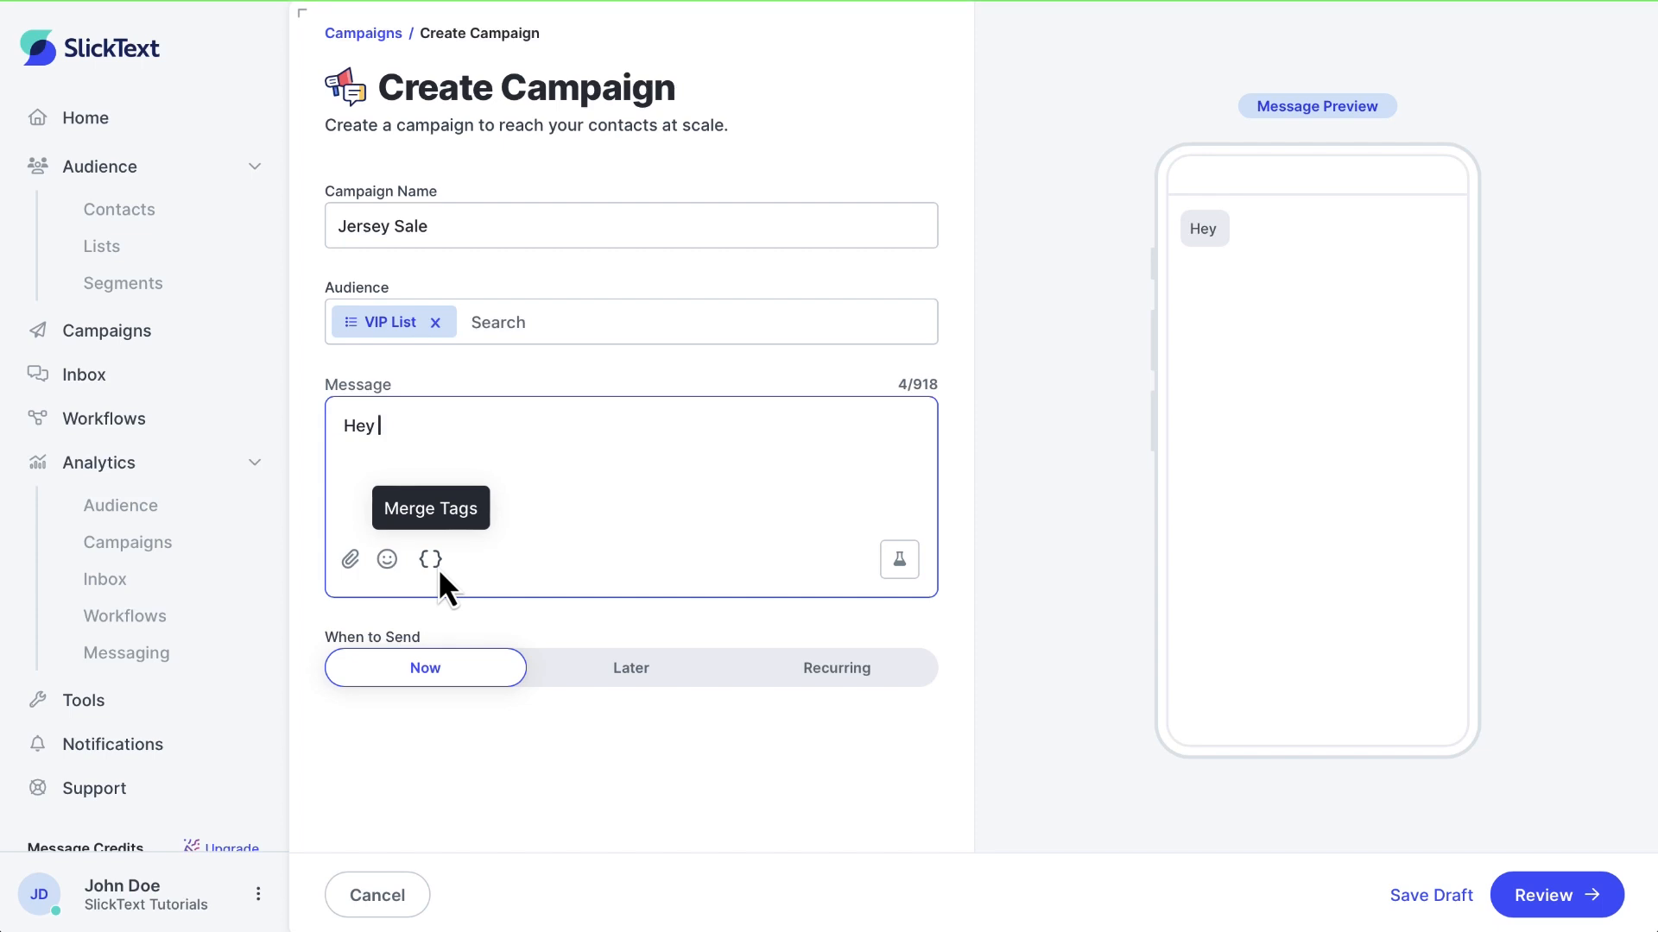
Insert the First Name merge tag after "Hey" in the campaign message
left_click(431, 560)
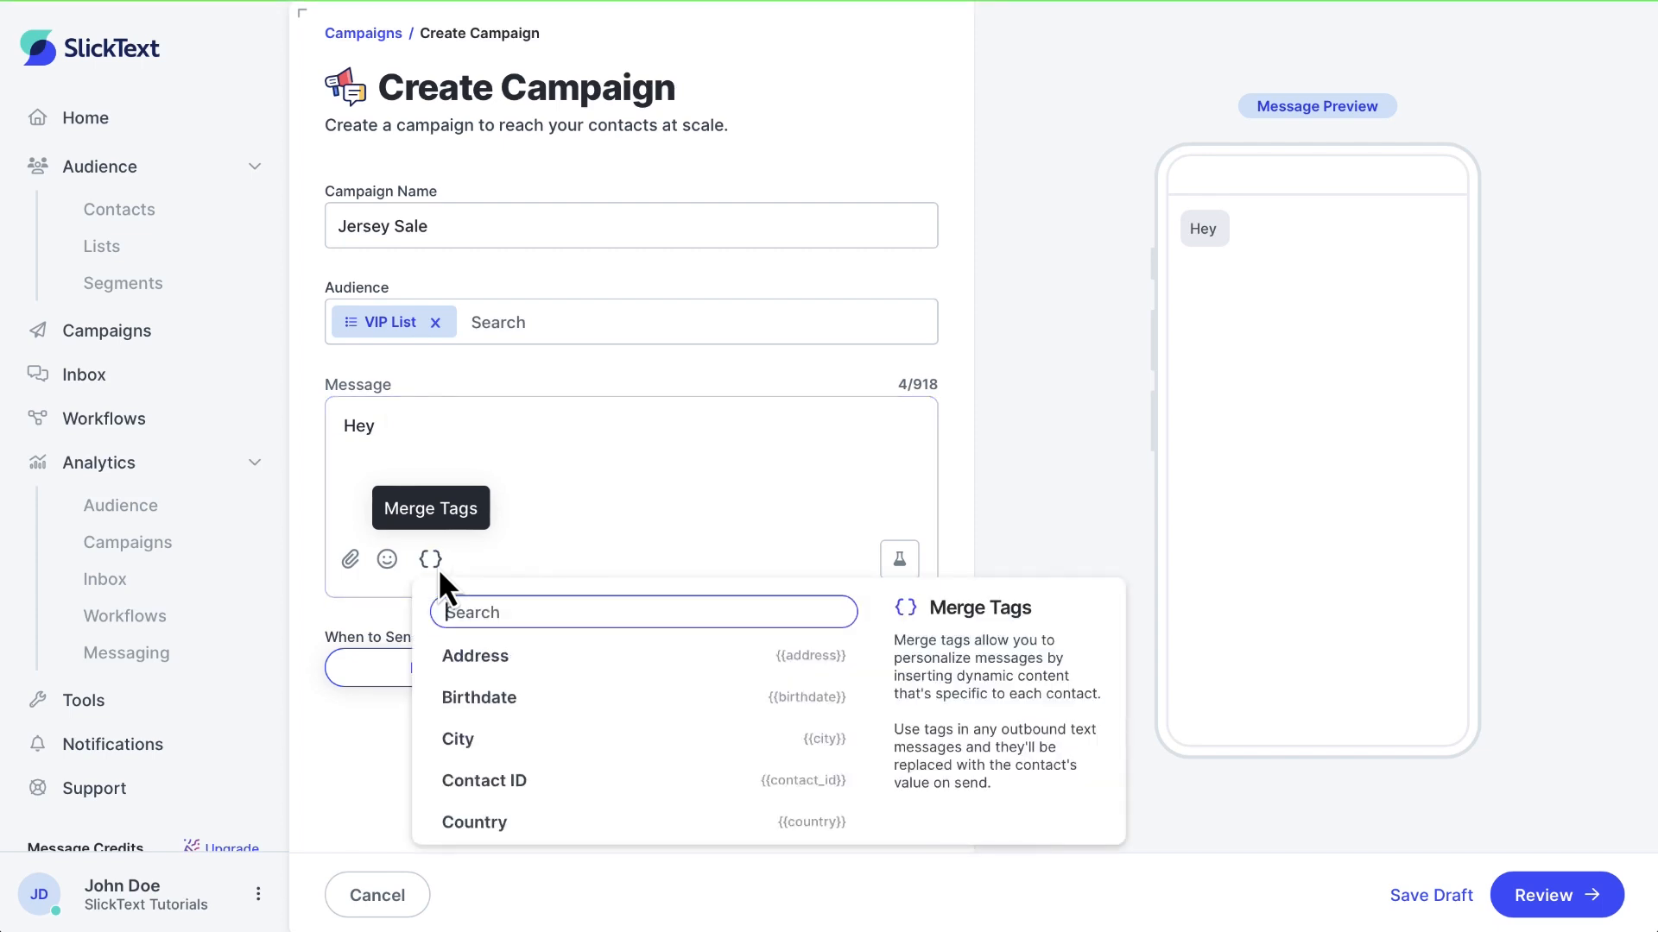
scroll(619, 770, "down", 1)
scroll(619, 769, "down", 3)
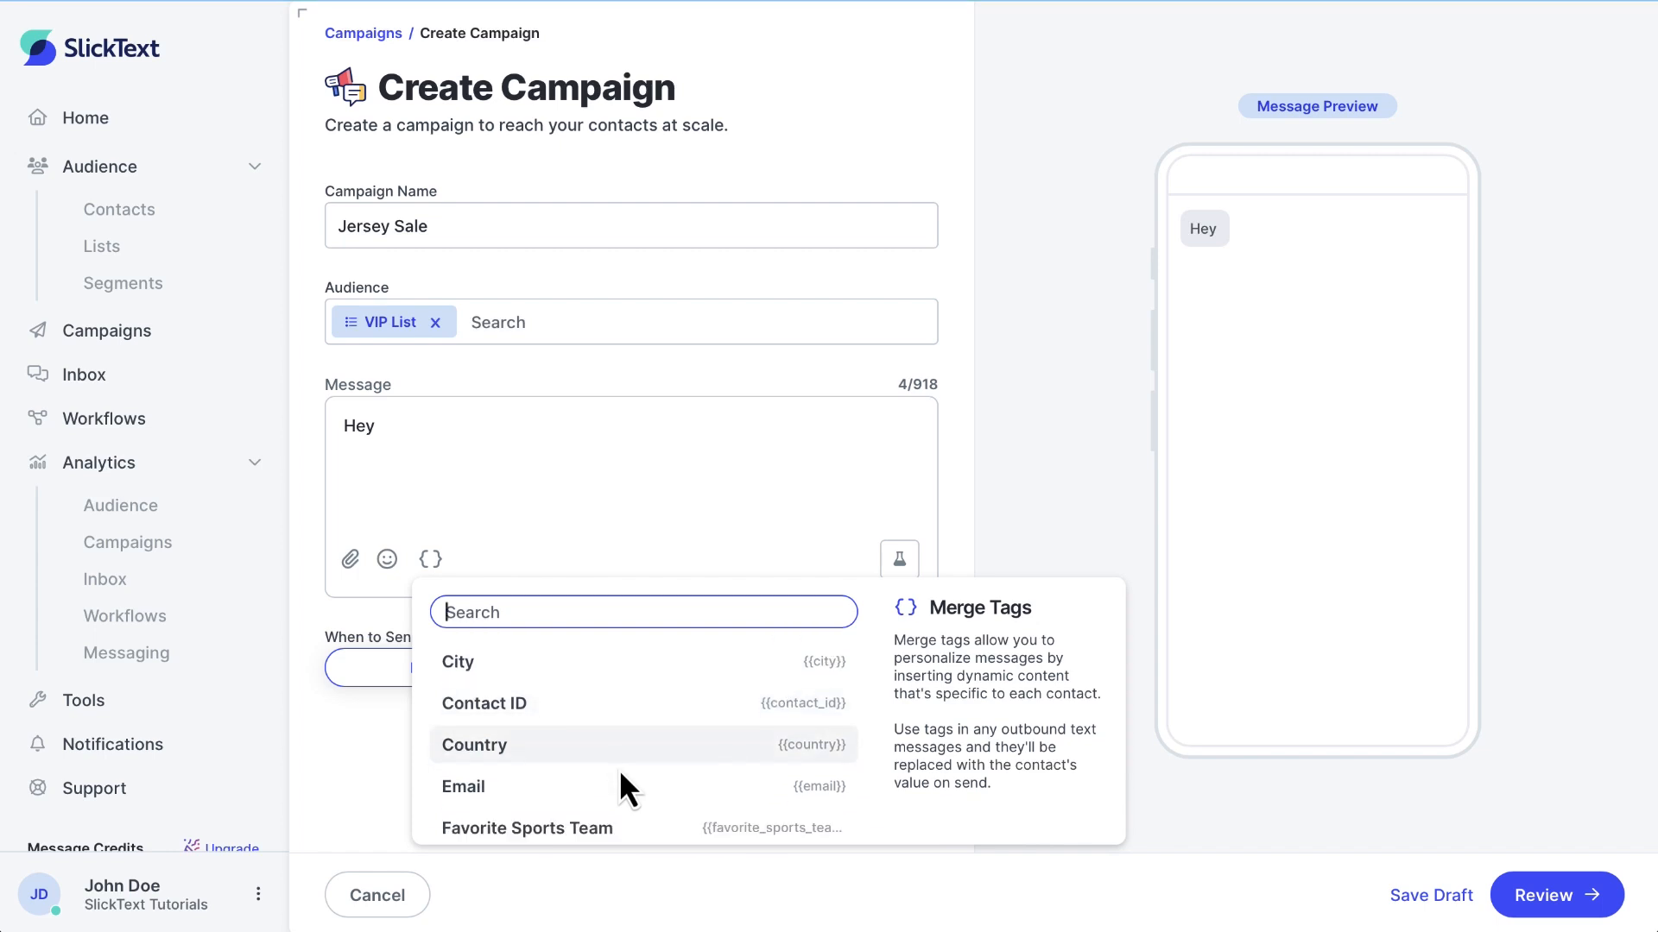
scroll(619, 769, "down", 4)
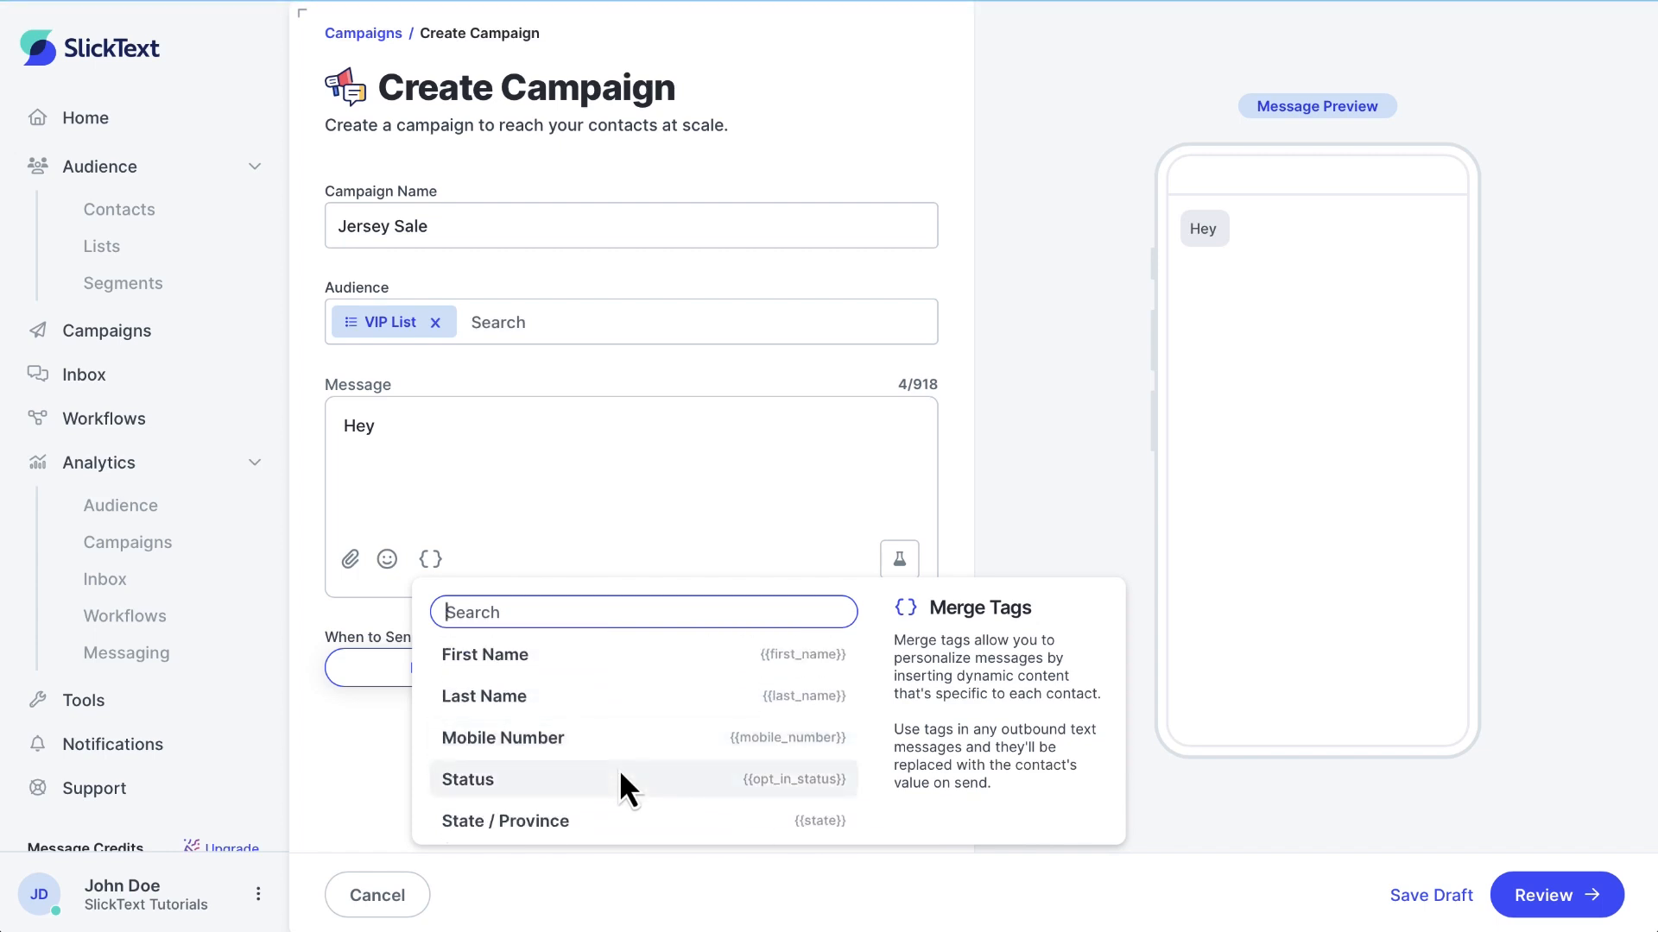
scroll(619, 769, "down", 1)
scroll(619, 769, "up", 1)
scroll(618, 769, "up", 3)
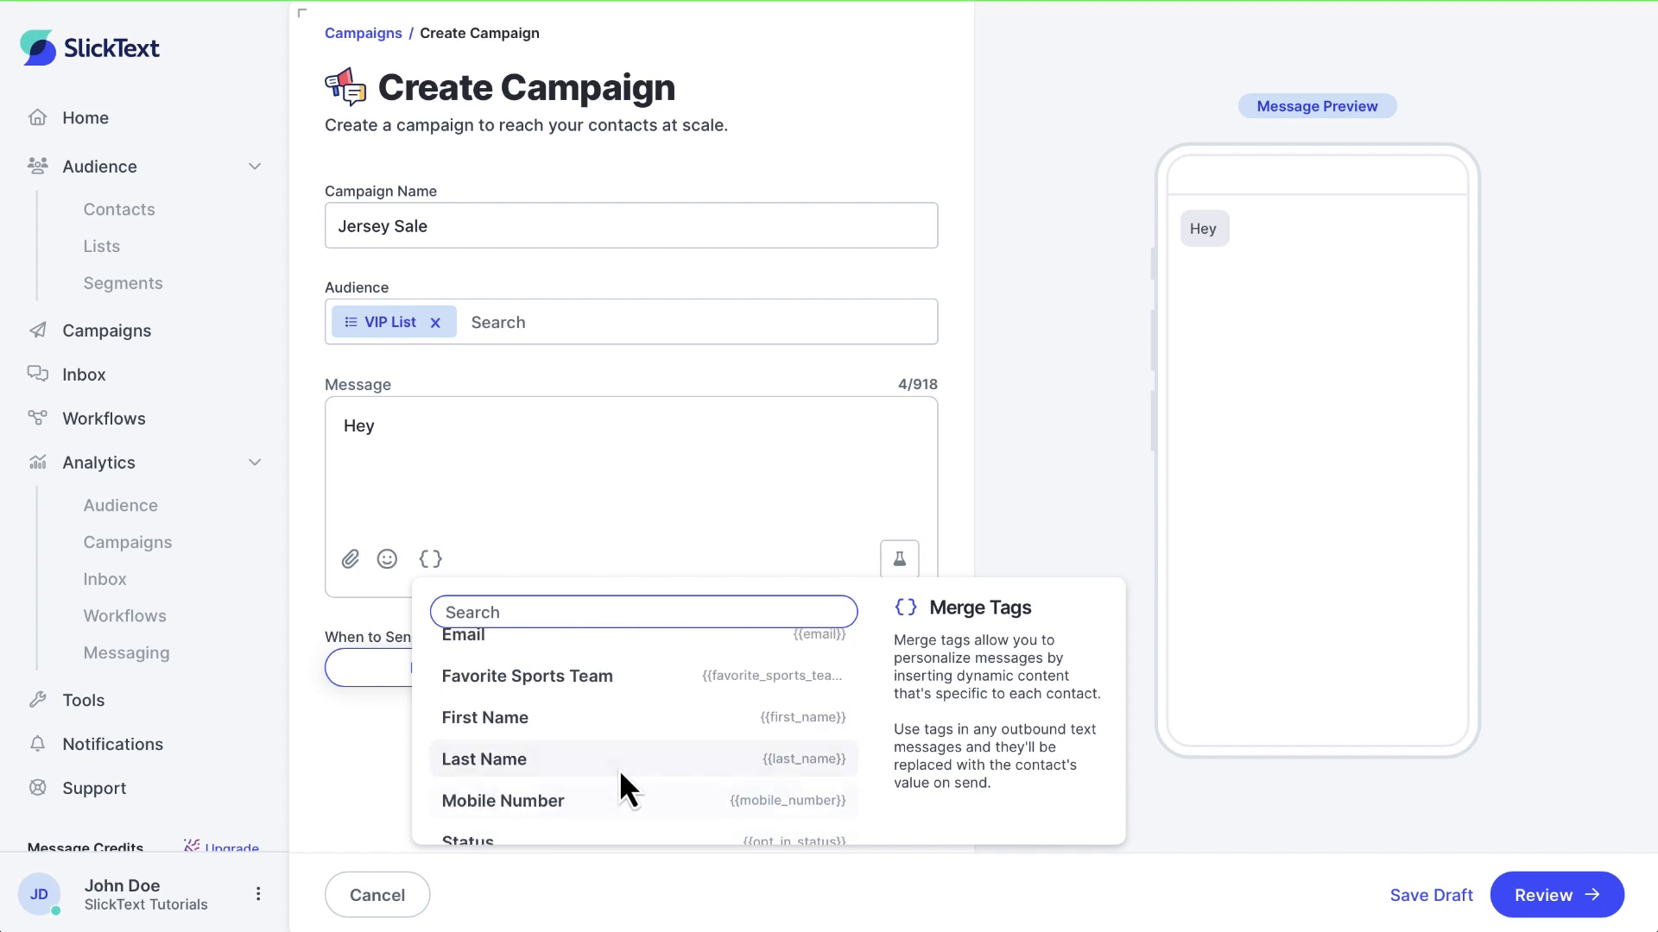
left_click(620, 758)
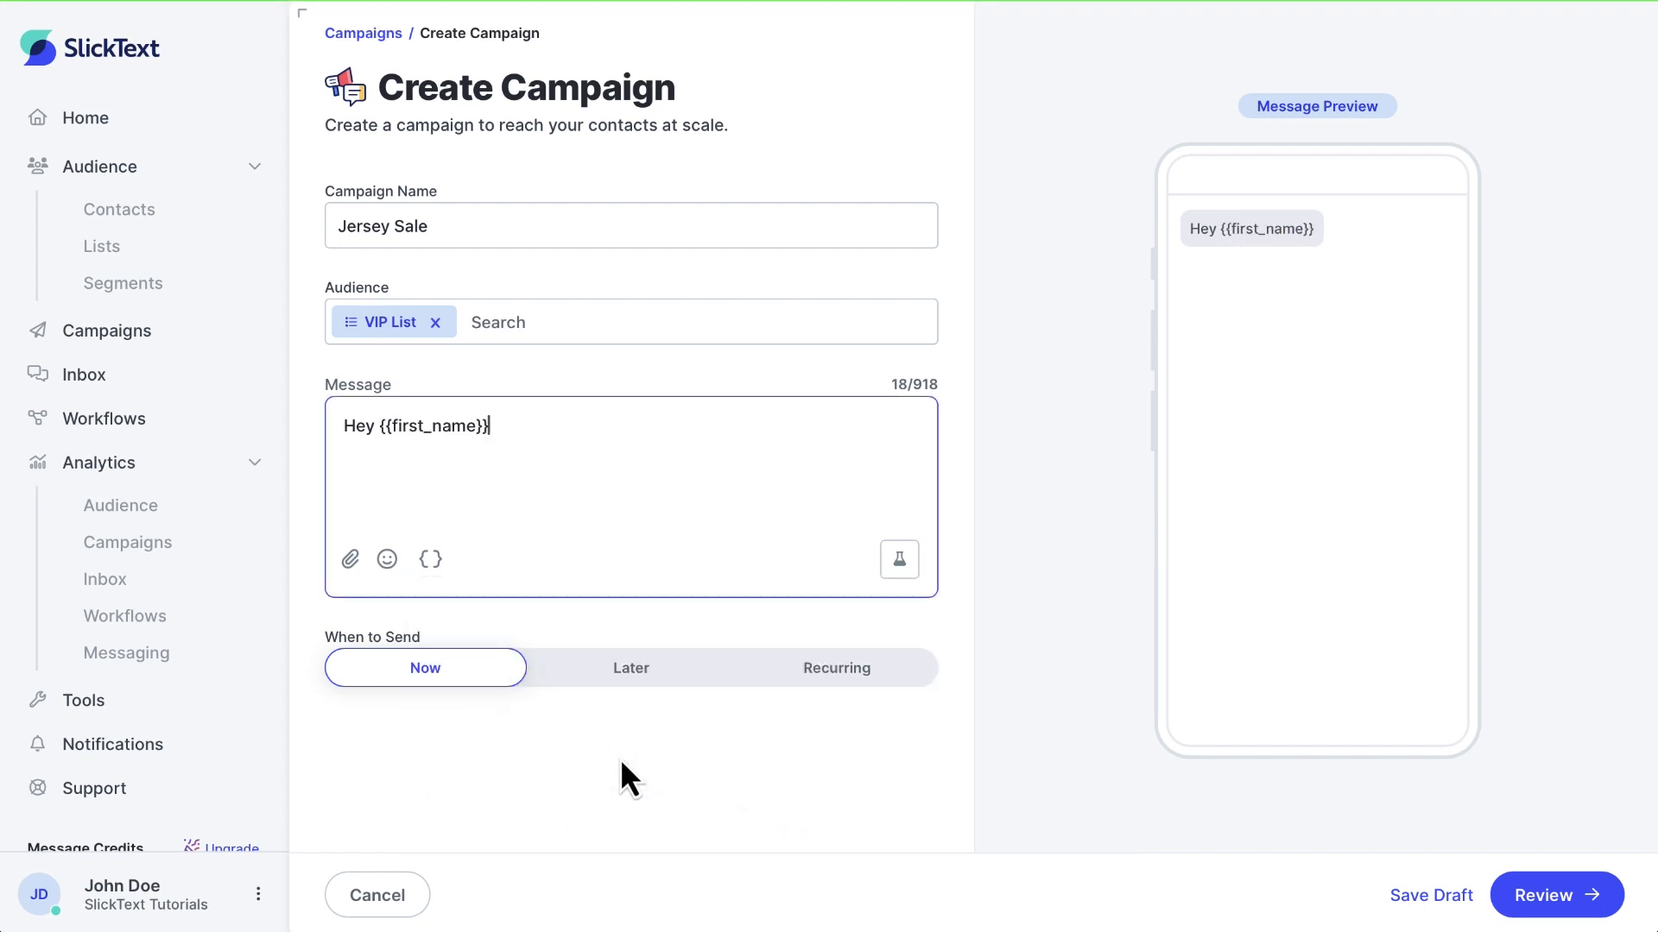
Continue the message with ", the season kicks off soon and our new gear has arrived just in time. Come by and check out your favorite sports team's gear."
type(", the season kicks off soon and our new gear has arriv")
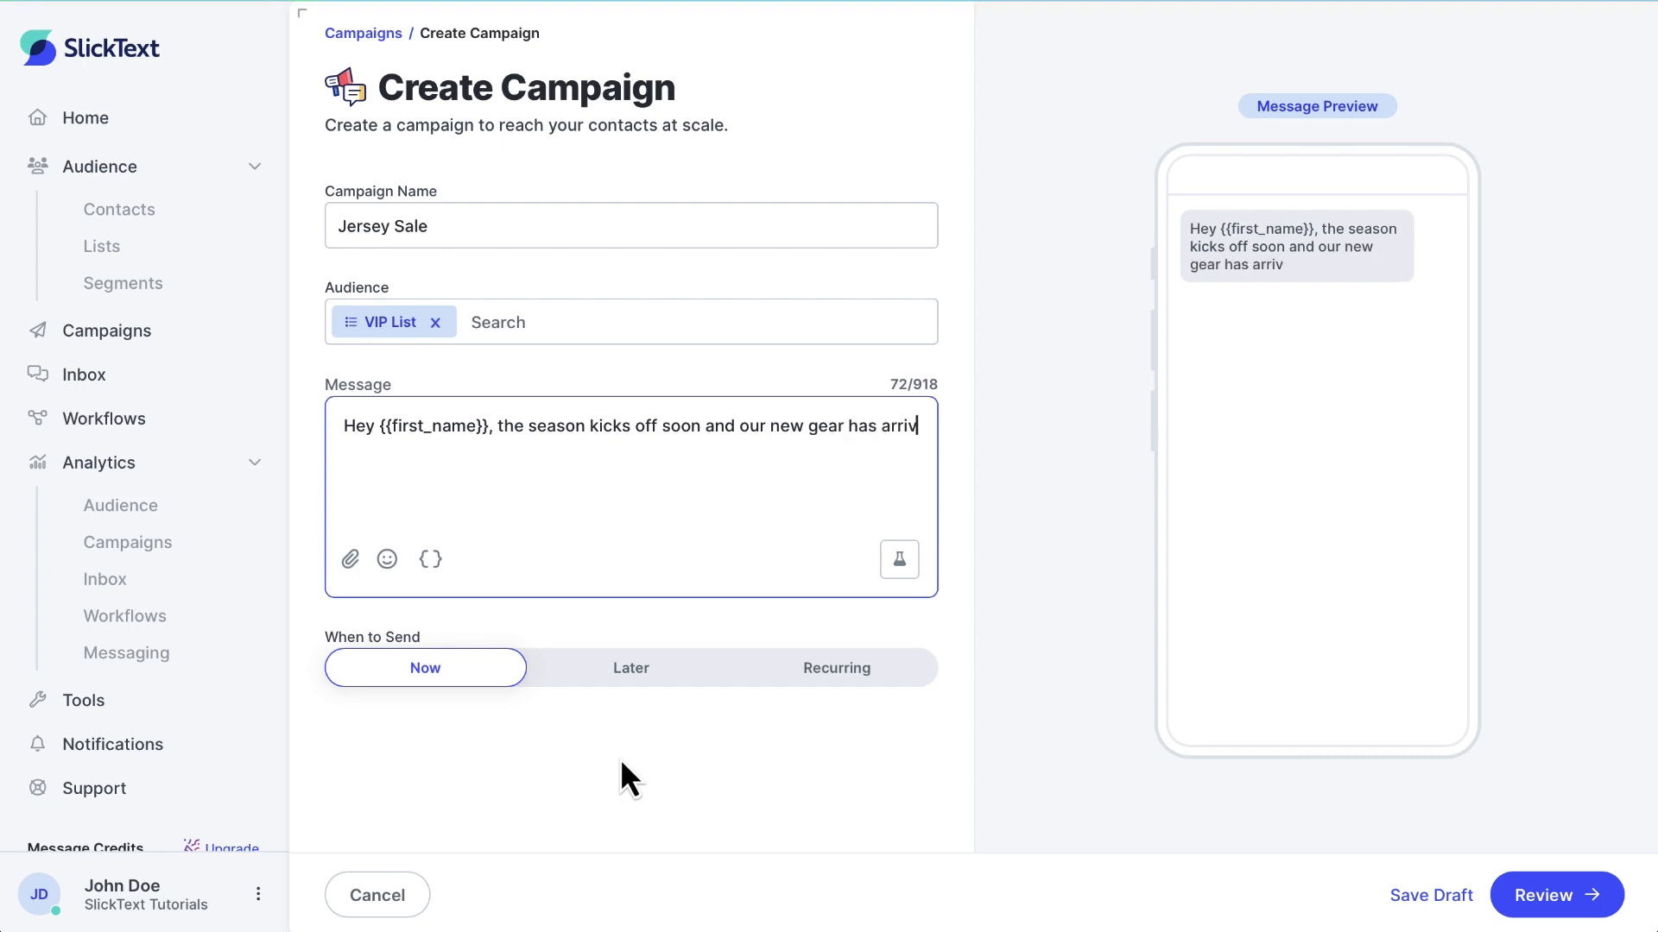
type("ed just in time. Come by and check out your favorite sports tea")
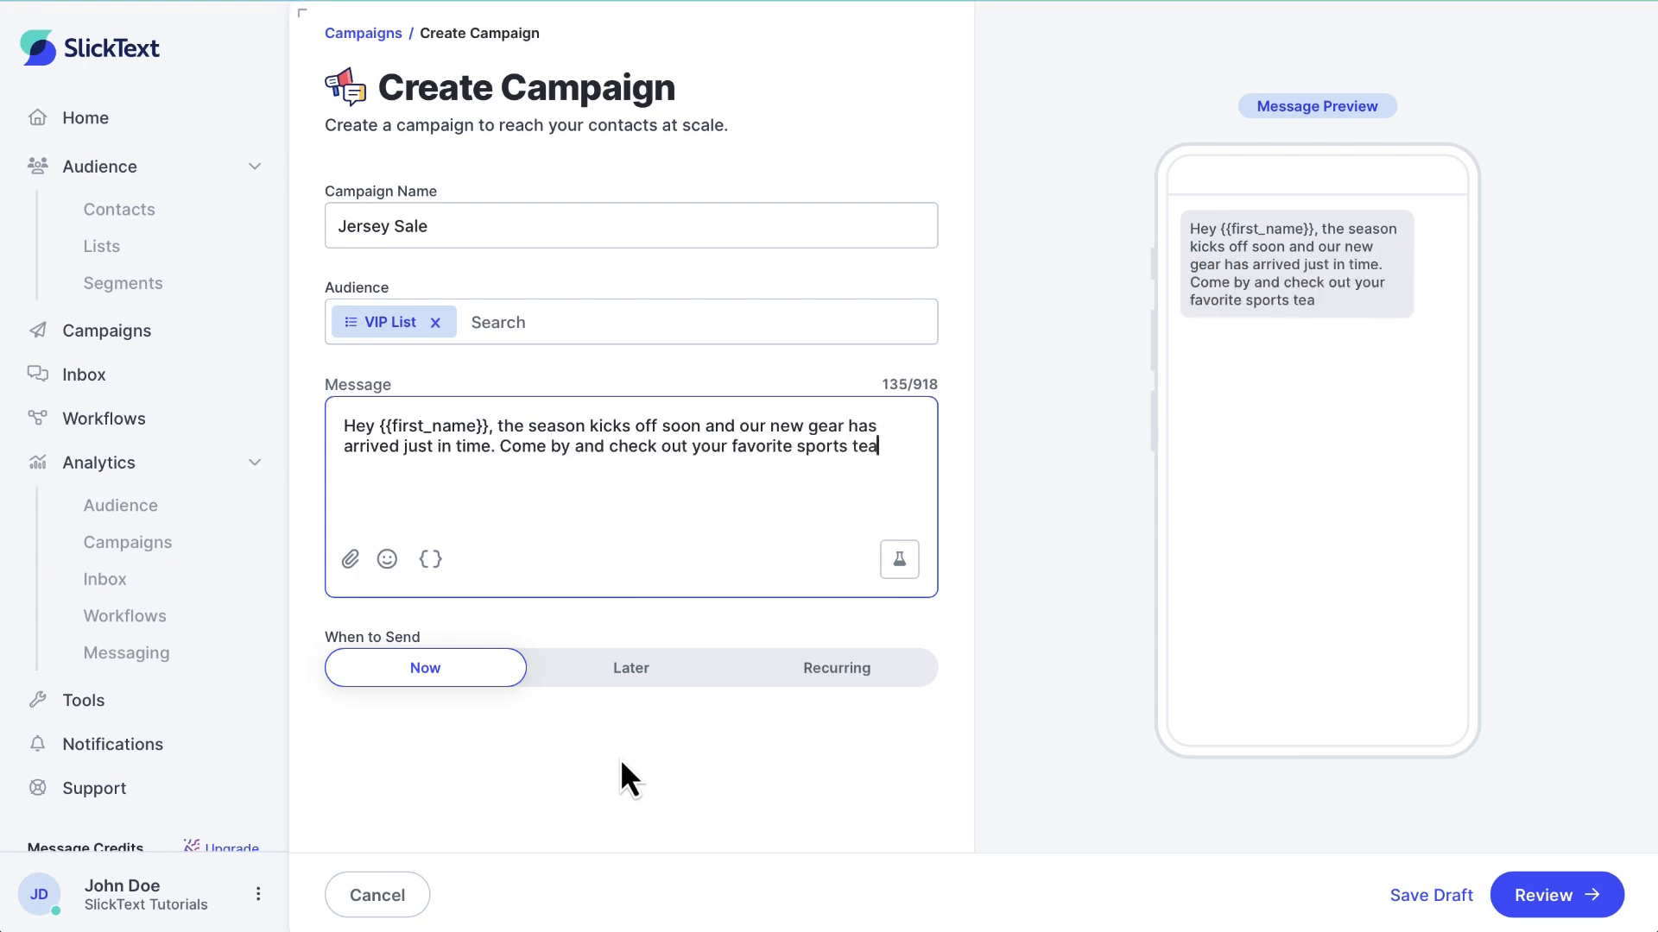
type("m's gear.")
left_click(1032, 529)
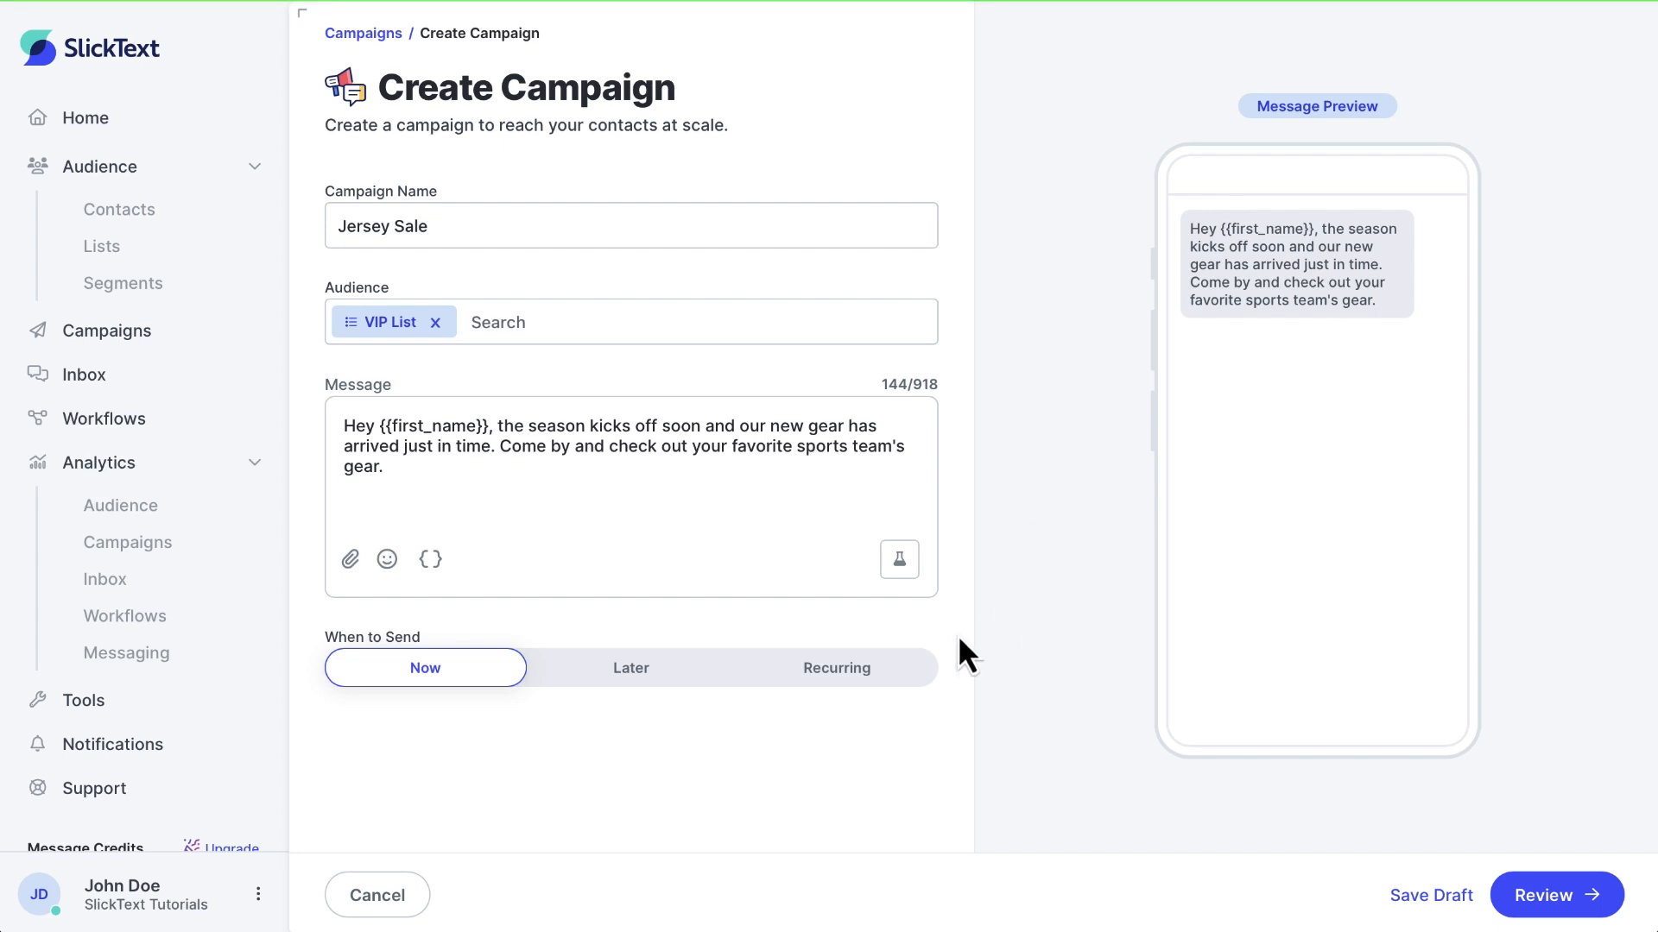
Review the Jersey Sale campaign details and send it immediately to the VIP List
left_click(1517, 877)
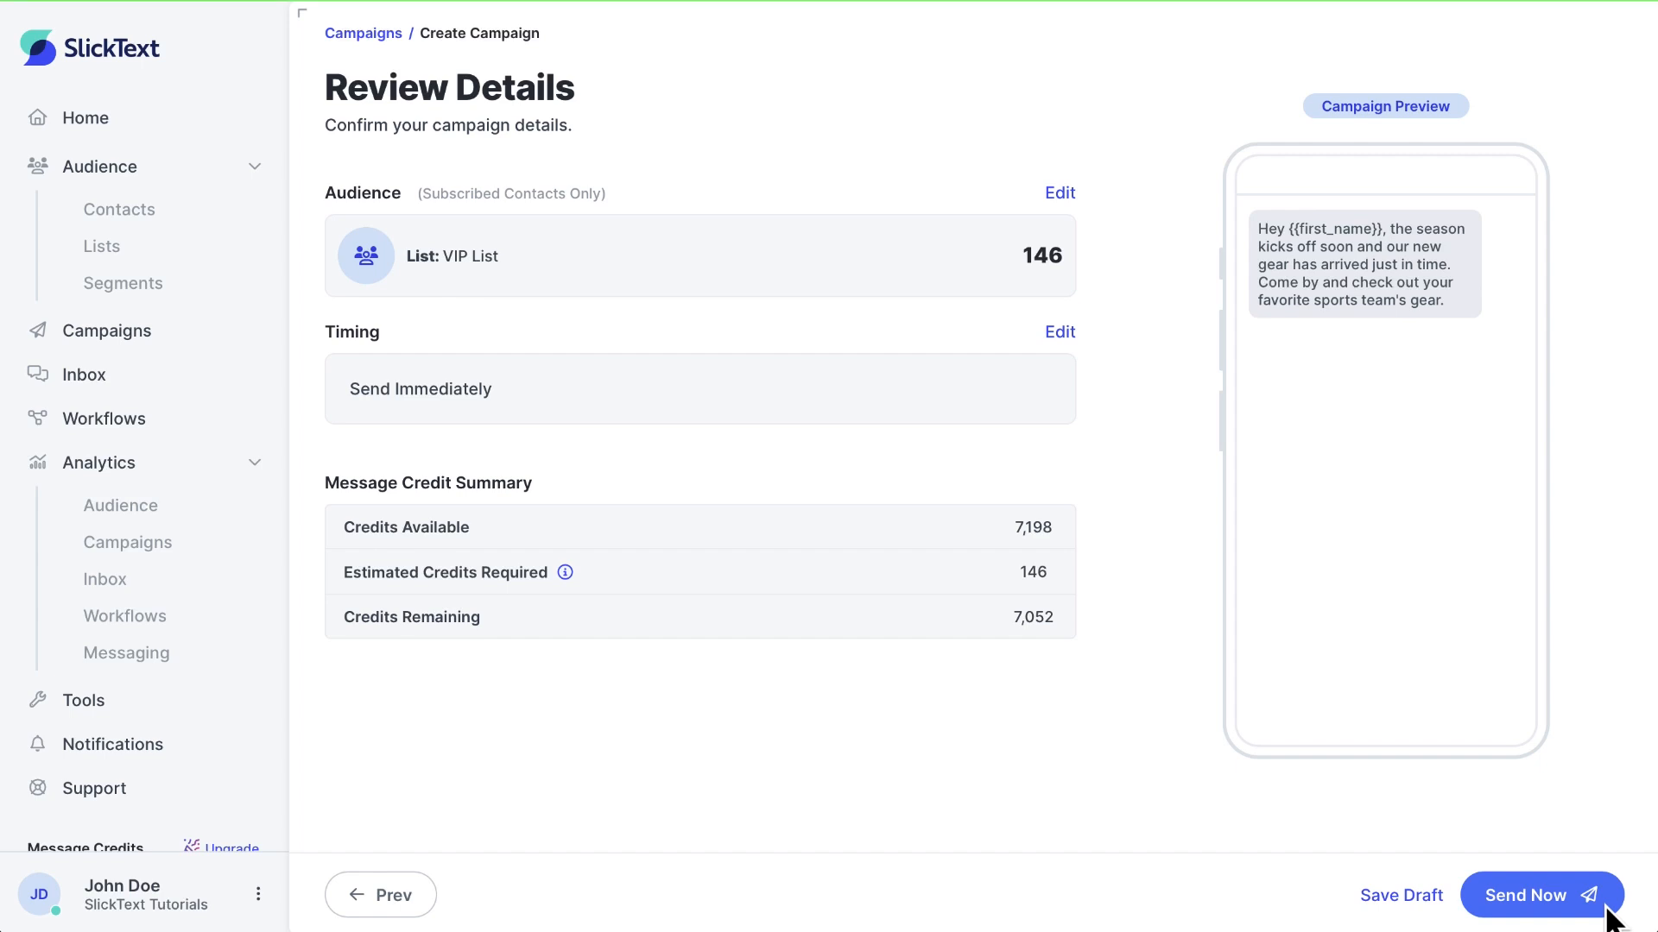
left_click(1511, 874)
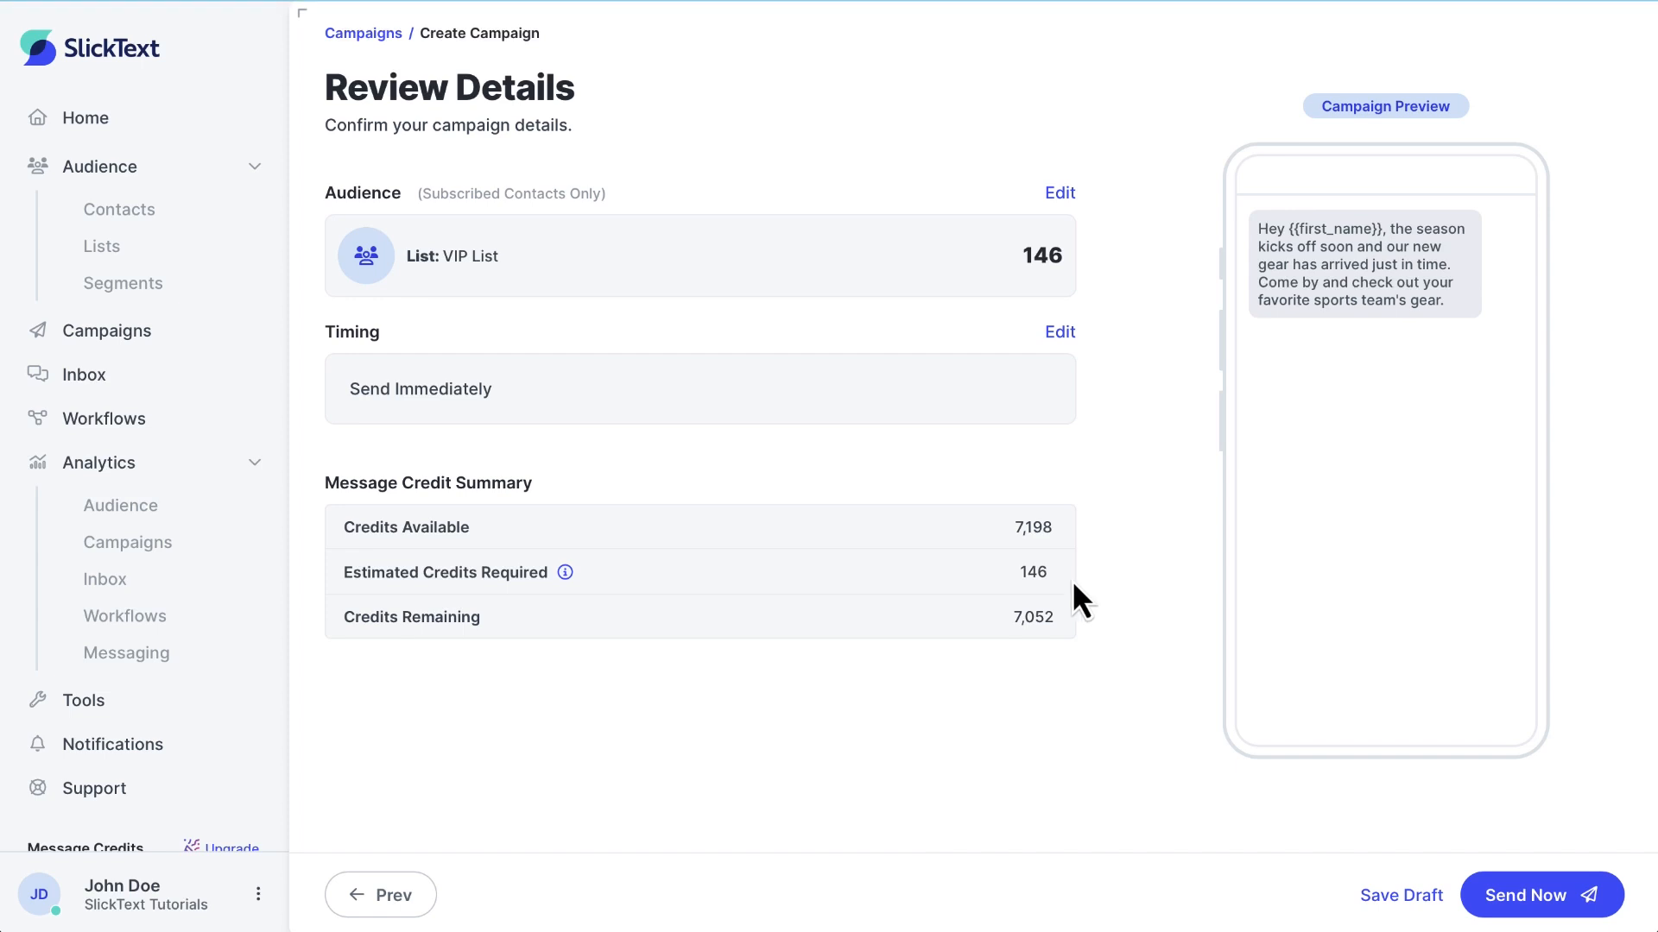
left_click(1526, 889)
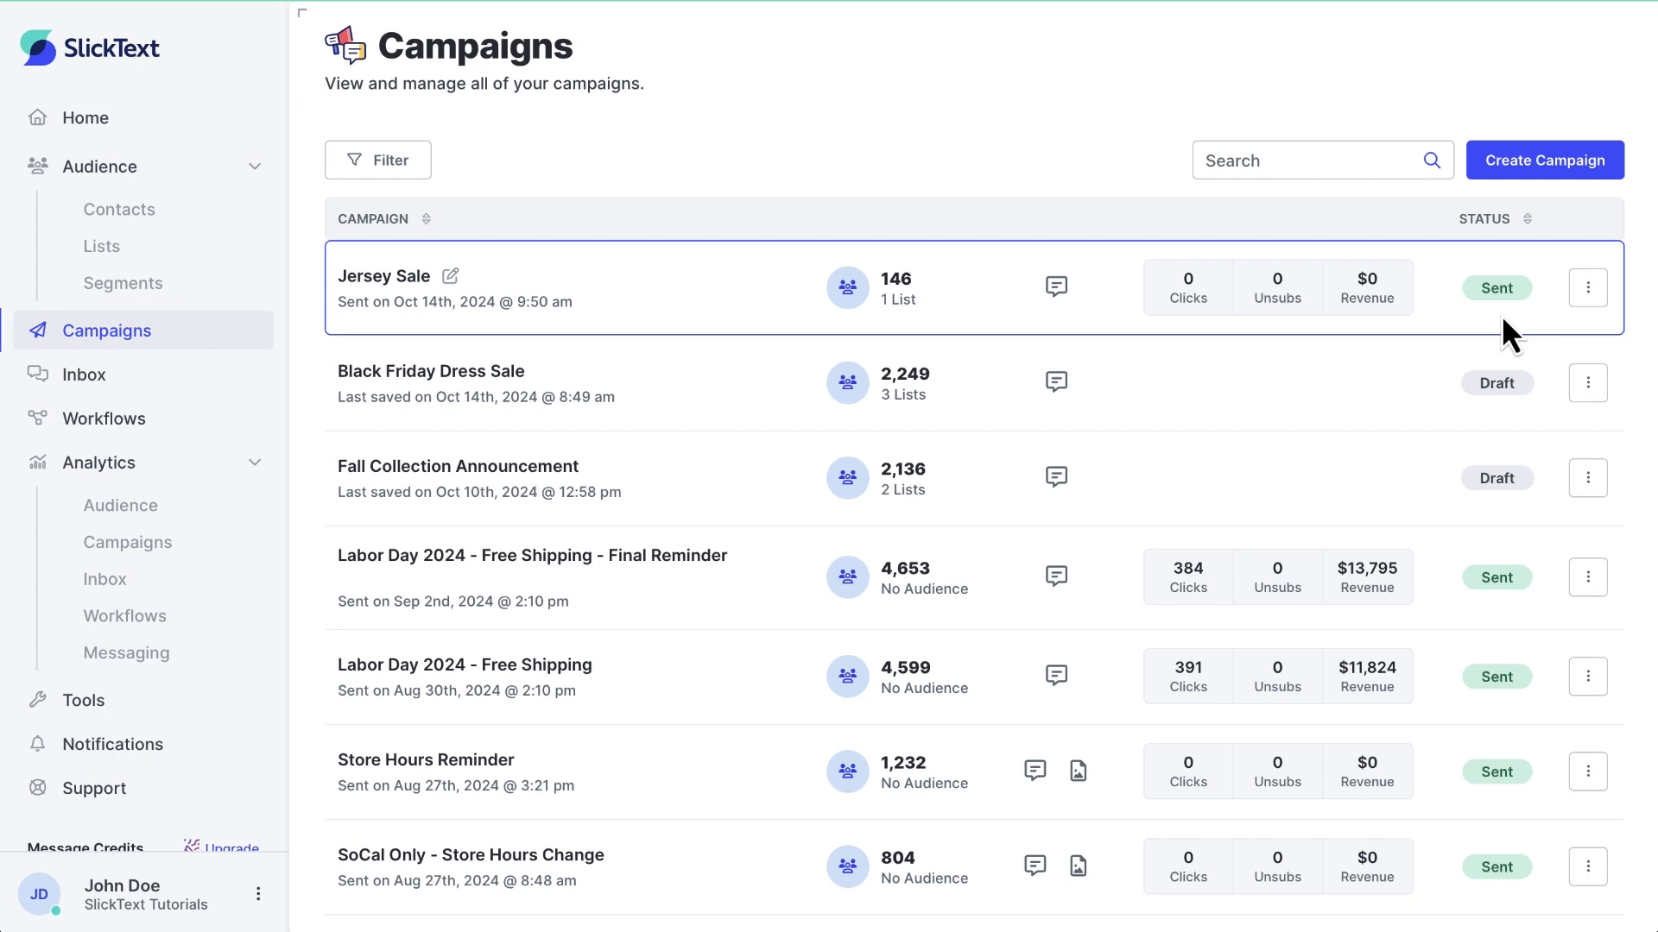
Clone the sent Jersey Sale campaign and name the copy "Jersey Sale 2"
left_click(1594, 297)
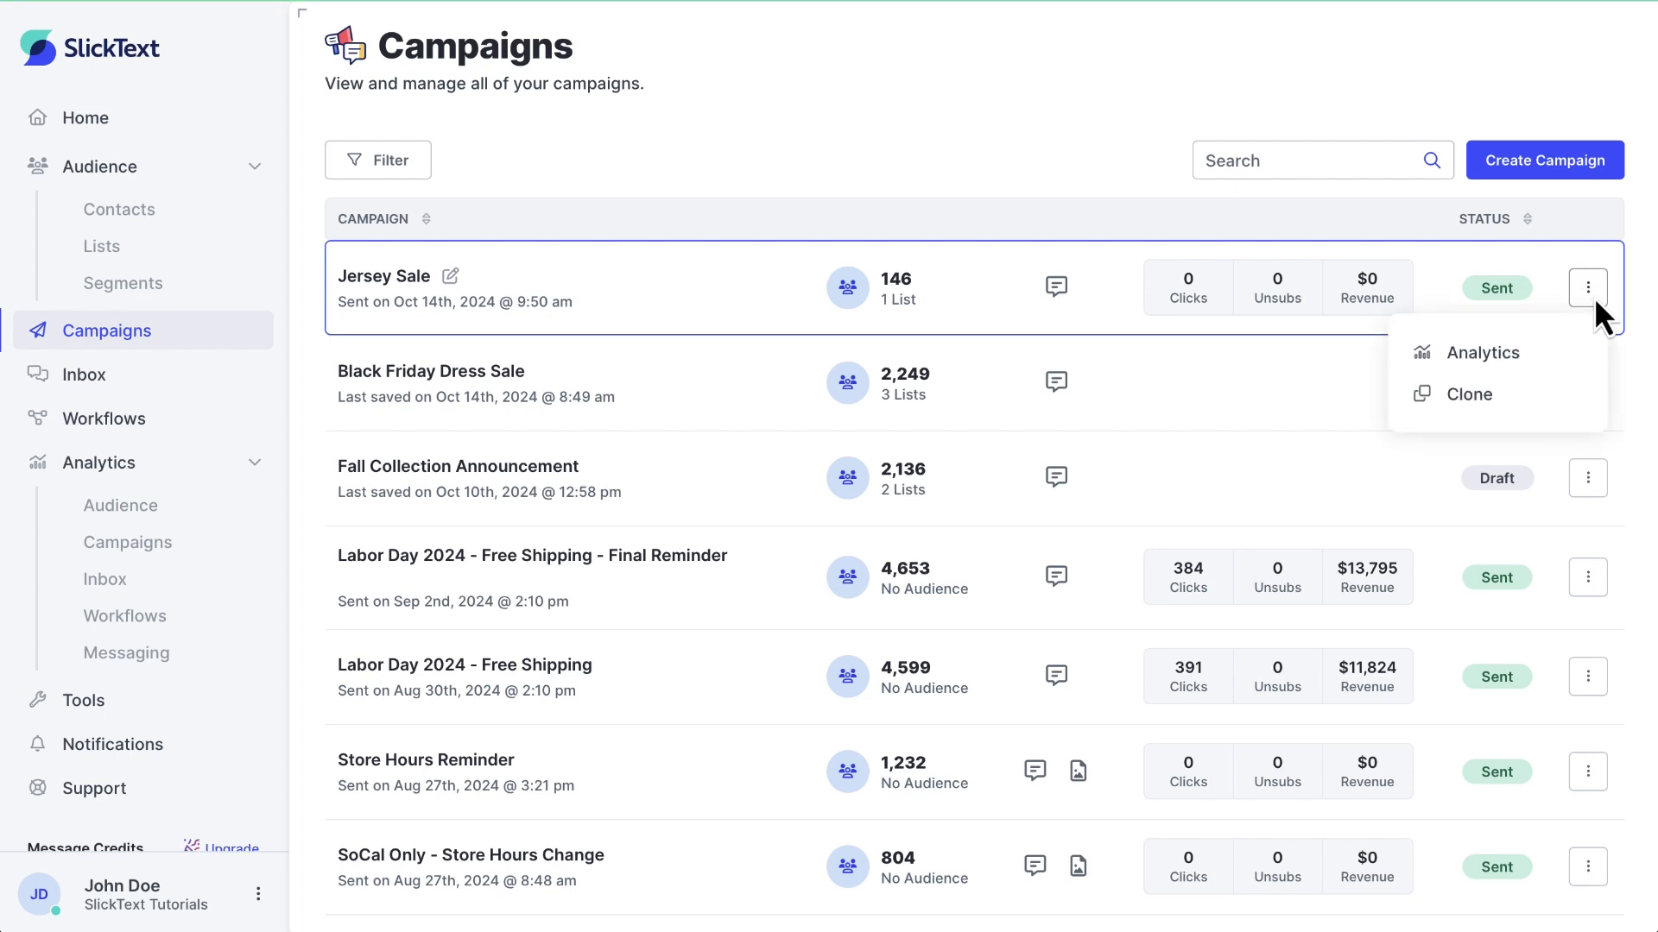
left_click(1500, 395)
left_click(704, 226)
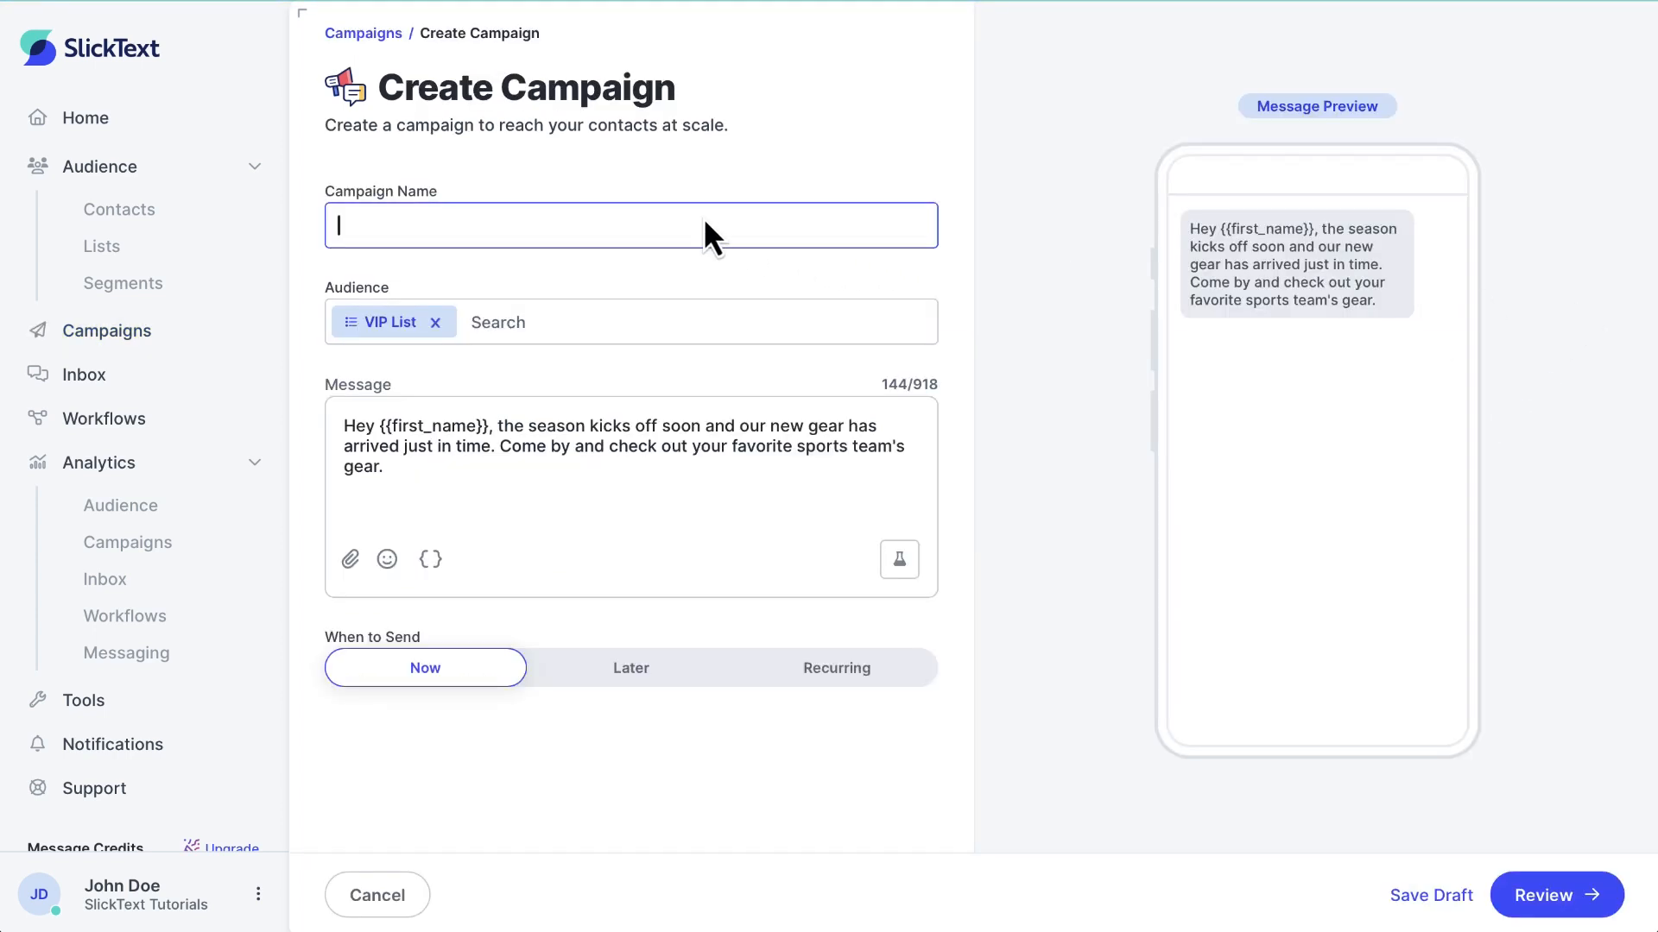
type("Jersey Sale 2")
Replace "your favorite sports team's" in the message with "our new"
left_click(692, 448)
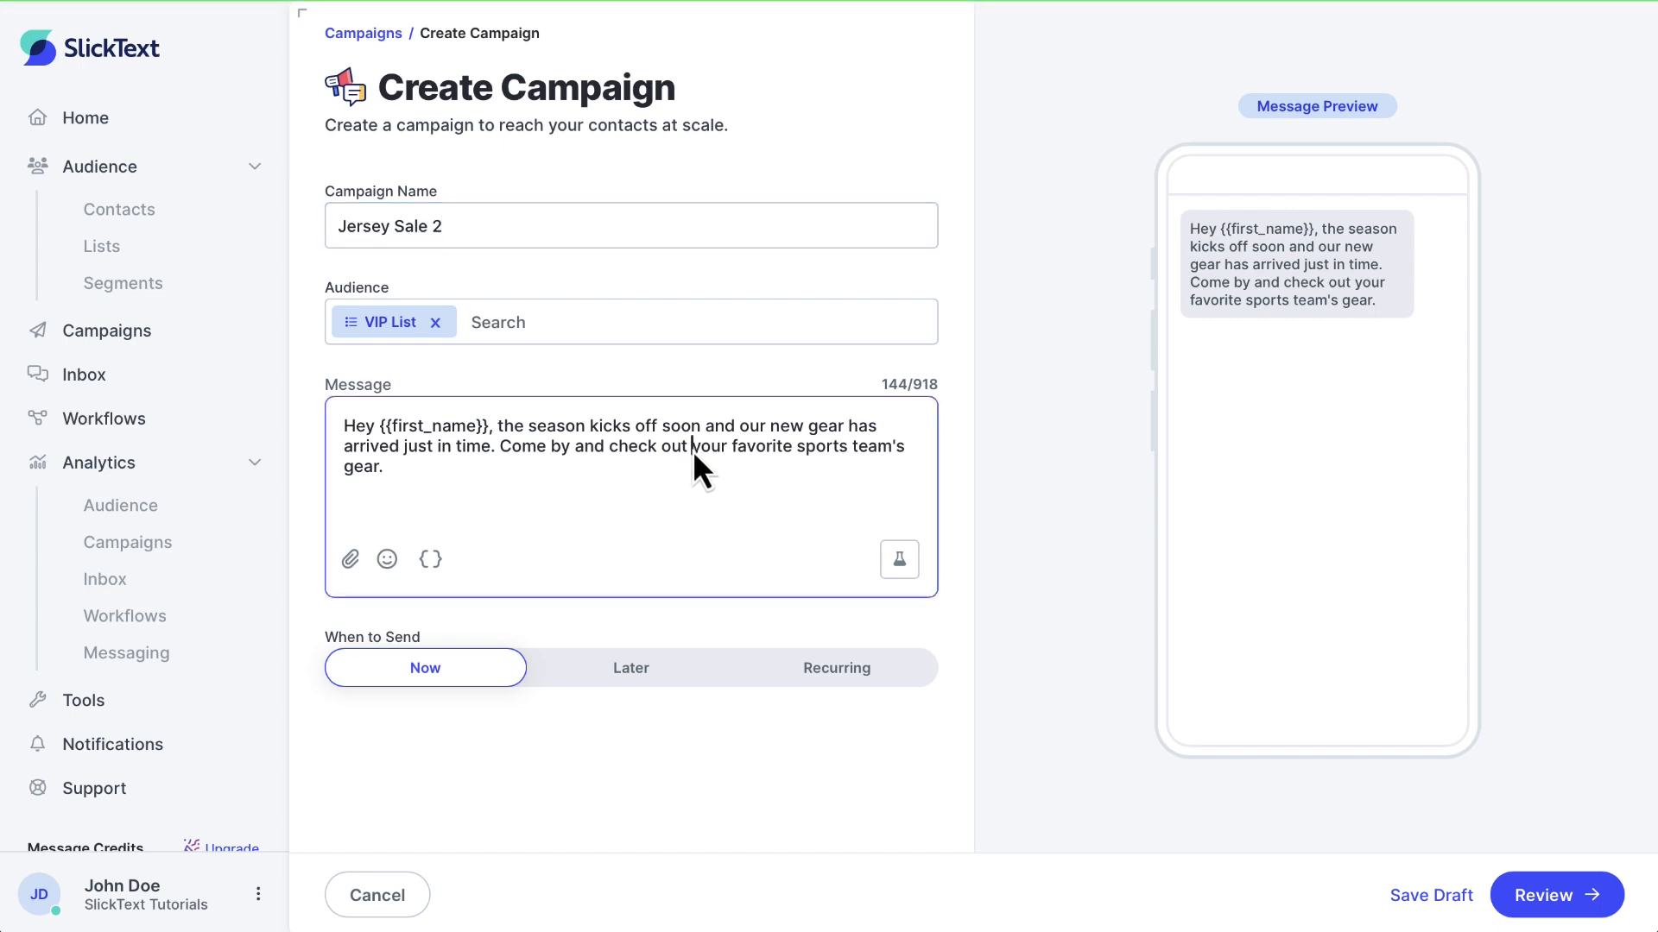
left_click(904, 448, "shift")
type("our ")
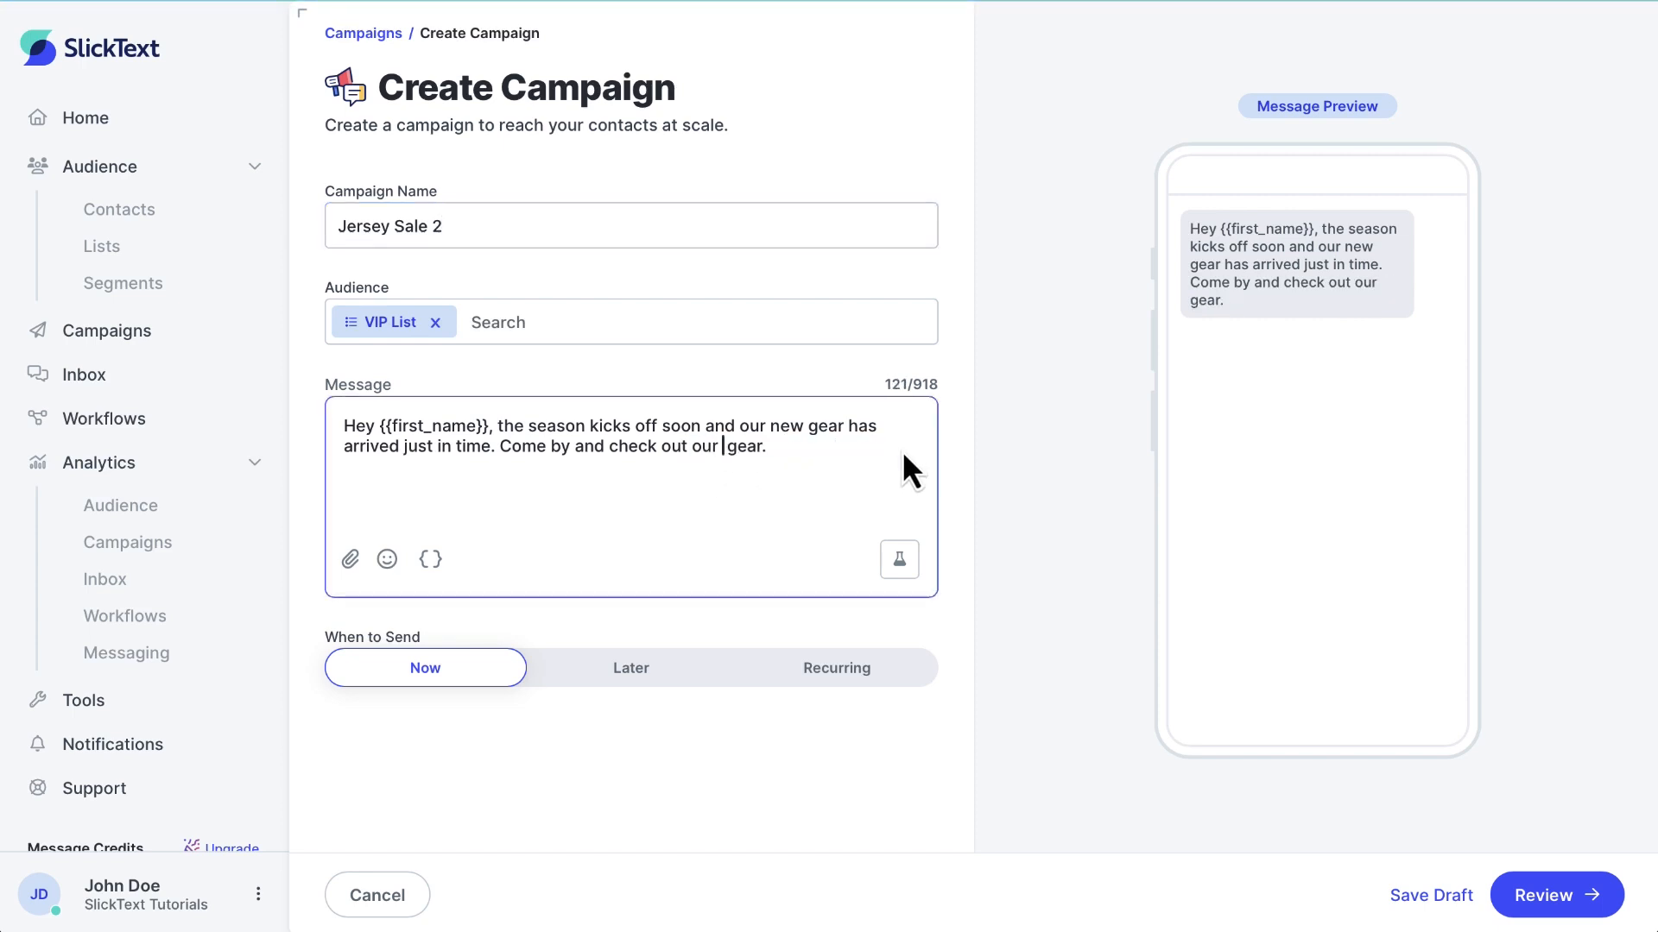
type("new")
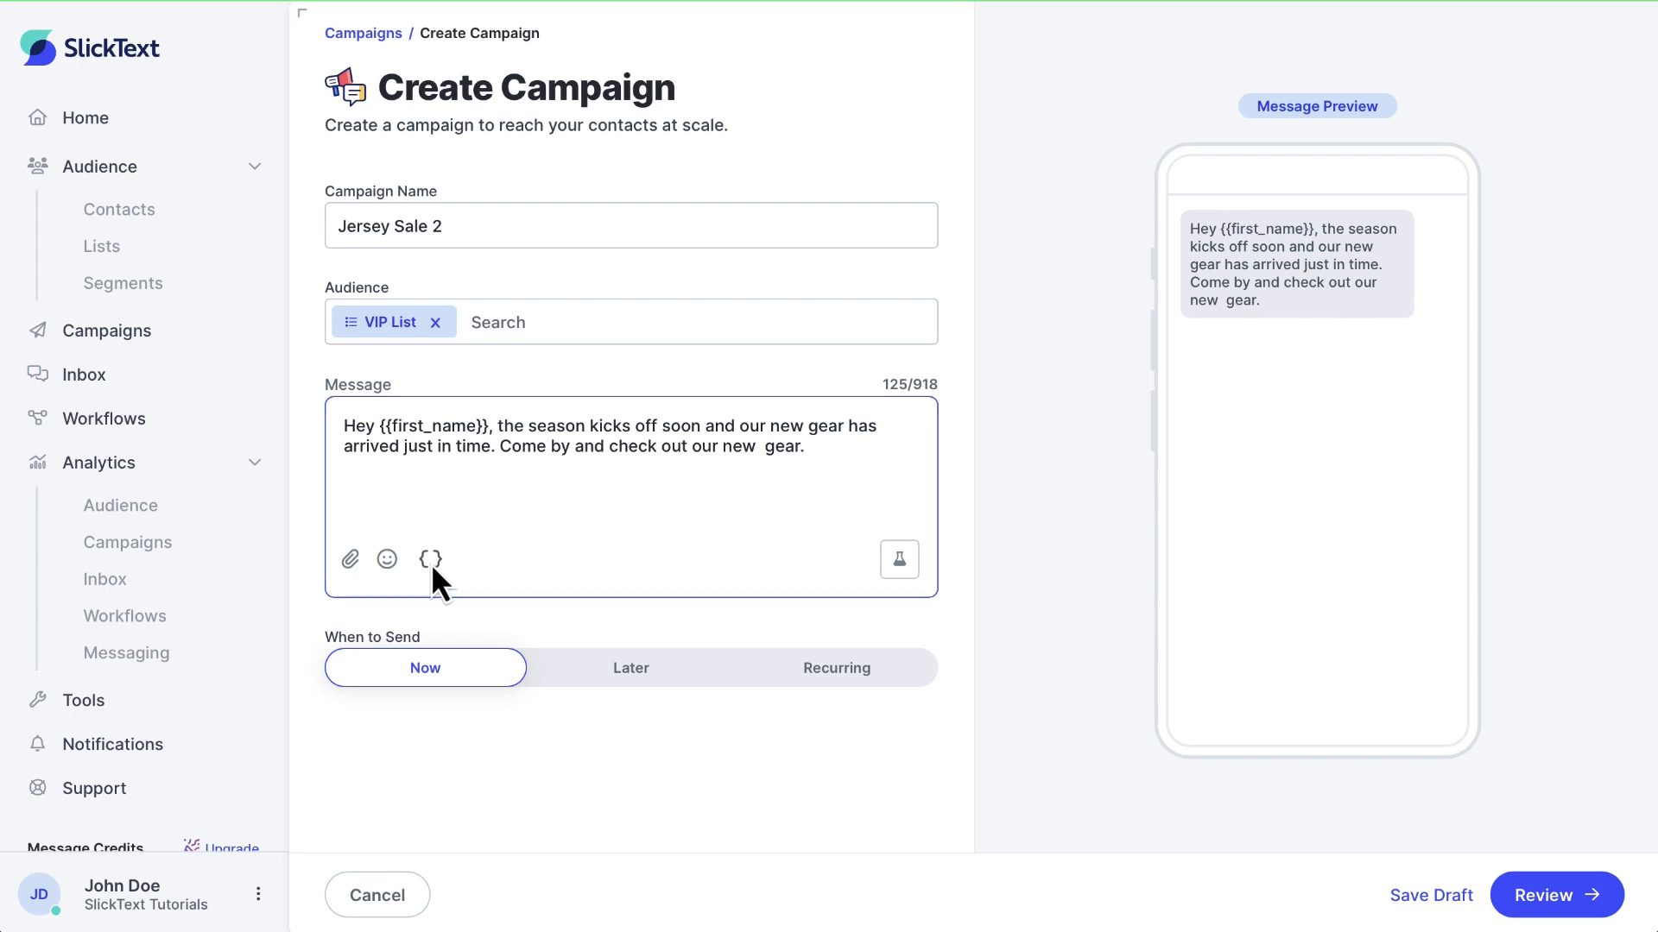
Insert the Favorite Sports Team merge tag between "new" and "gear" in the message's last sentence
left_click(431, 559)
scroll(587, 738, "down", 4)
scroll(587, 738, "up", 1)
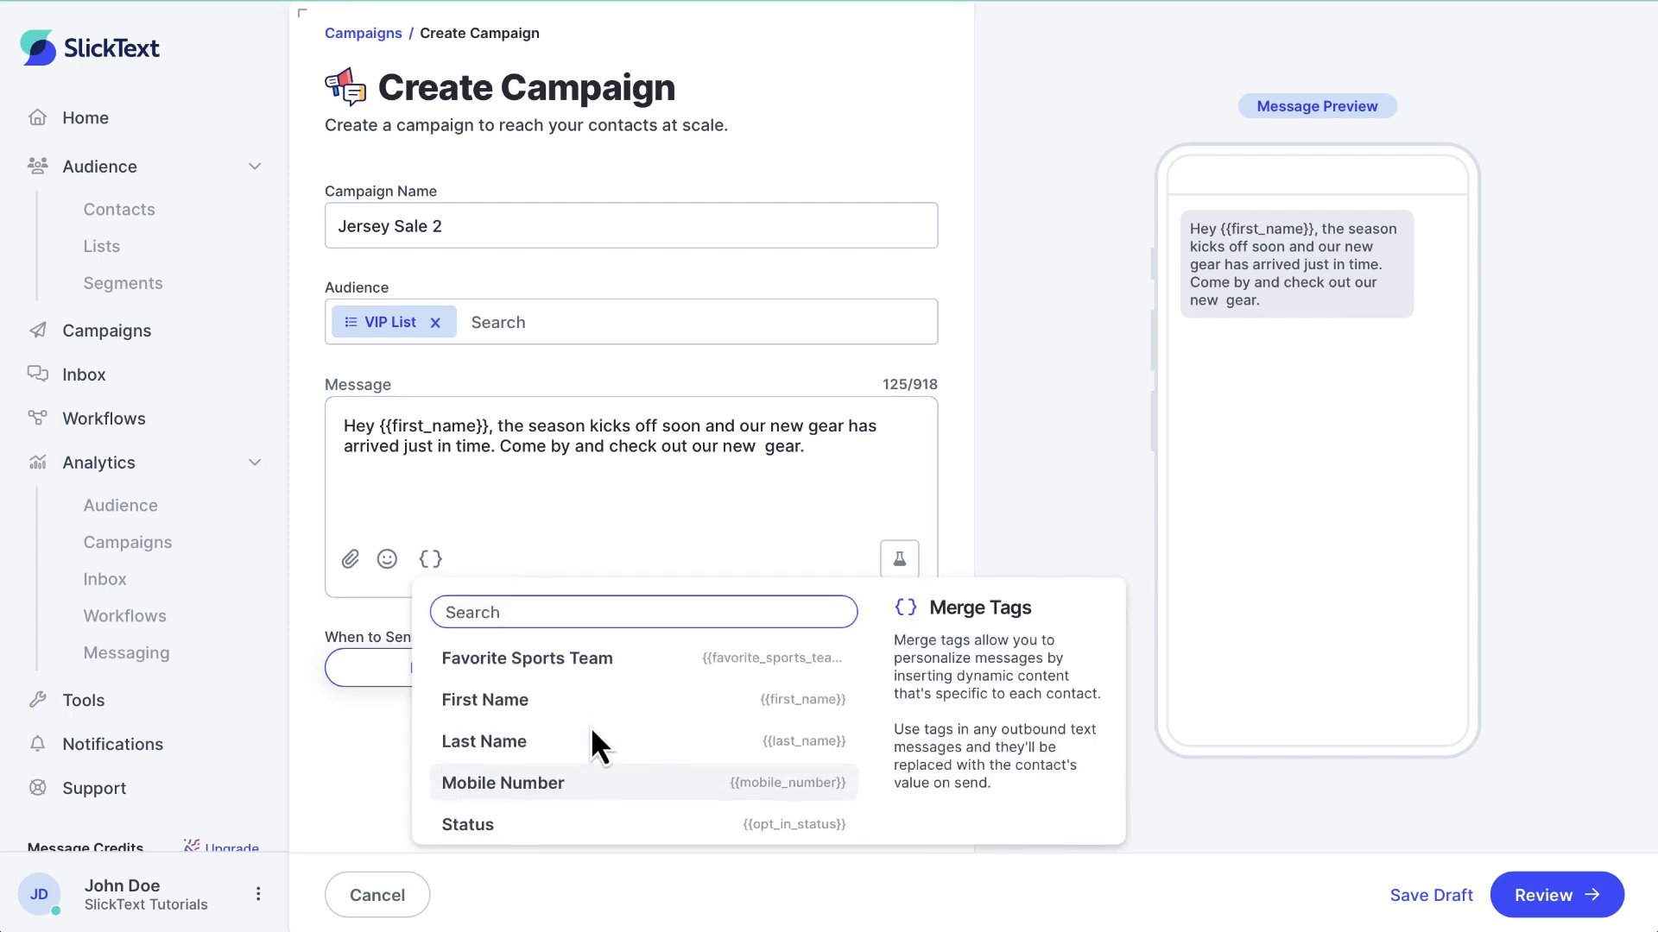
left_click(610, 664)
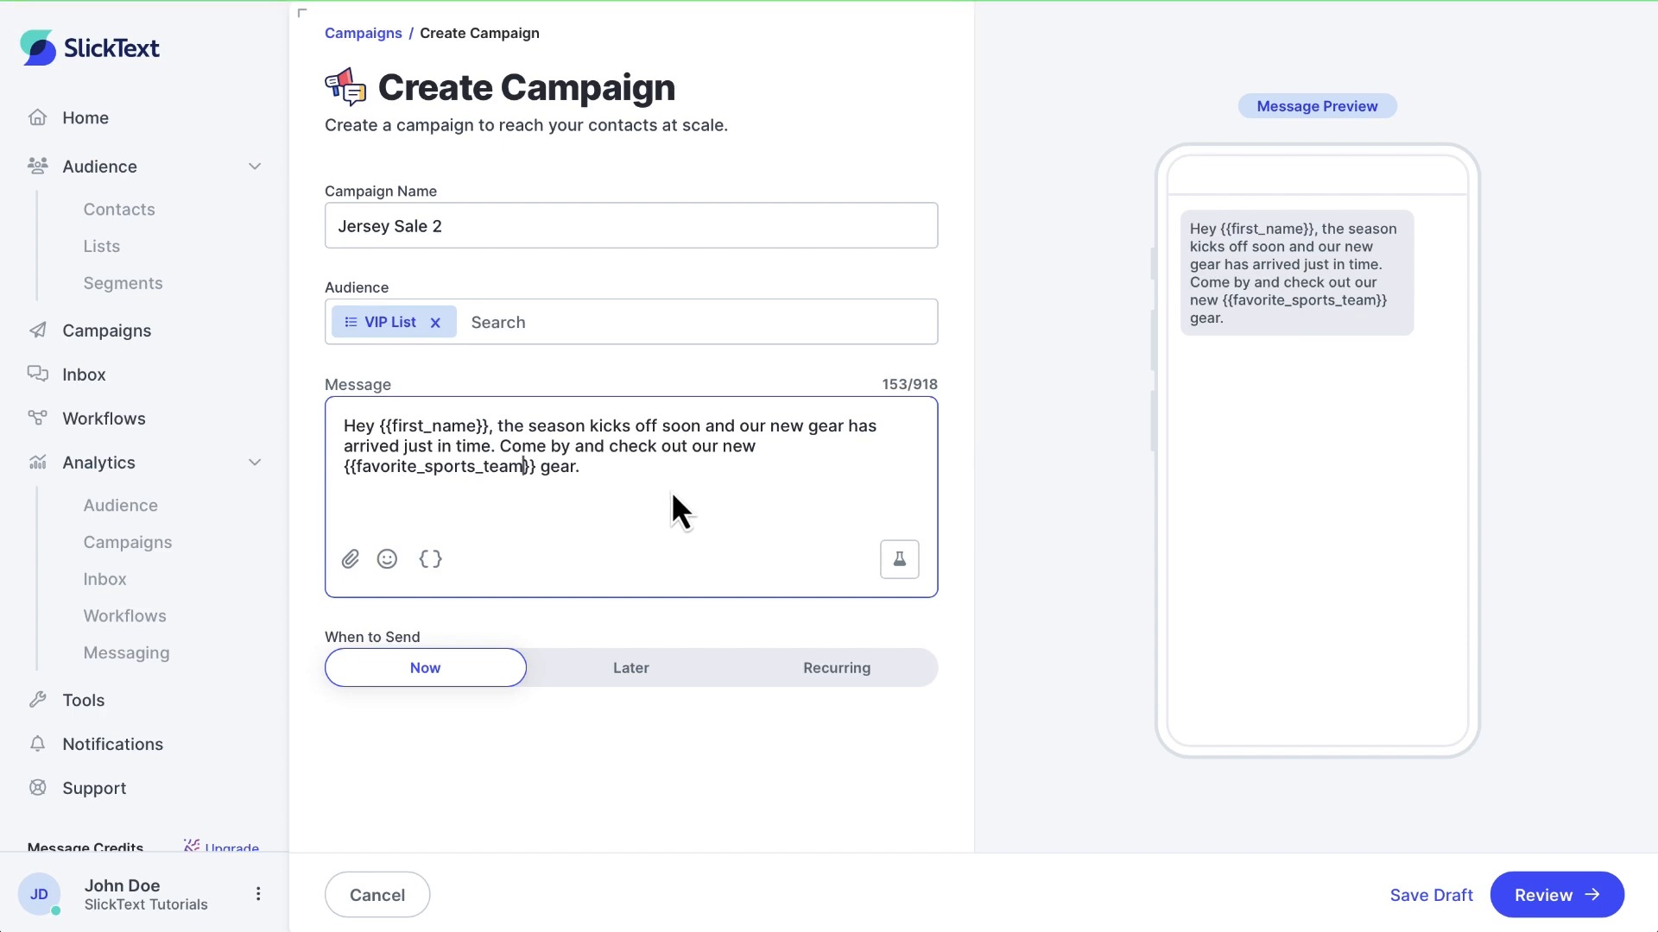
Add the fallback value "NFL" to the favorite sports team tag, making it {{favorite_sports_team|NFL}}
type("|")
type("NFL")
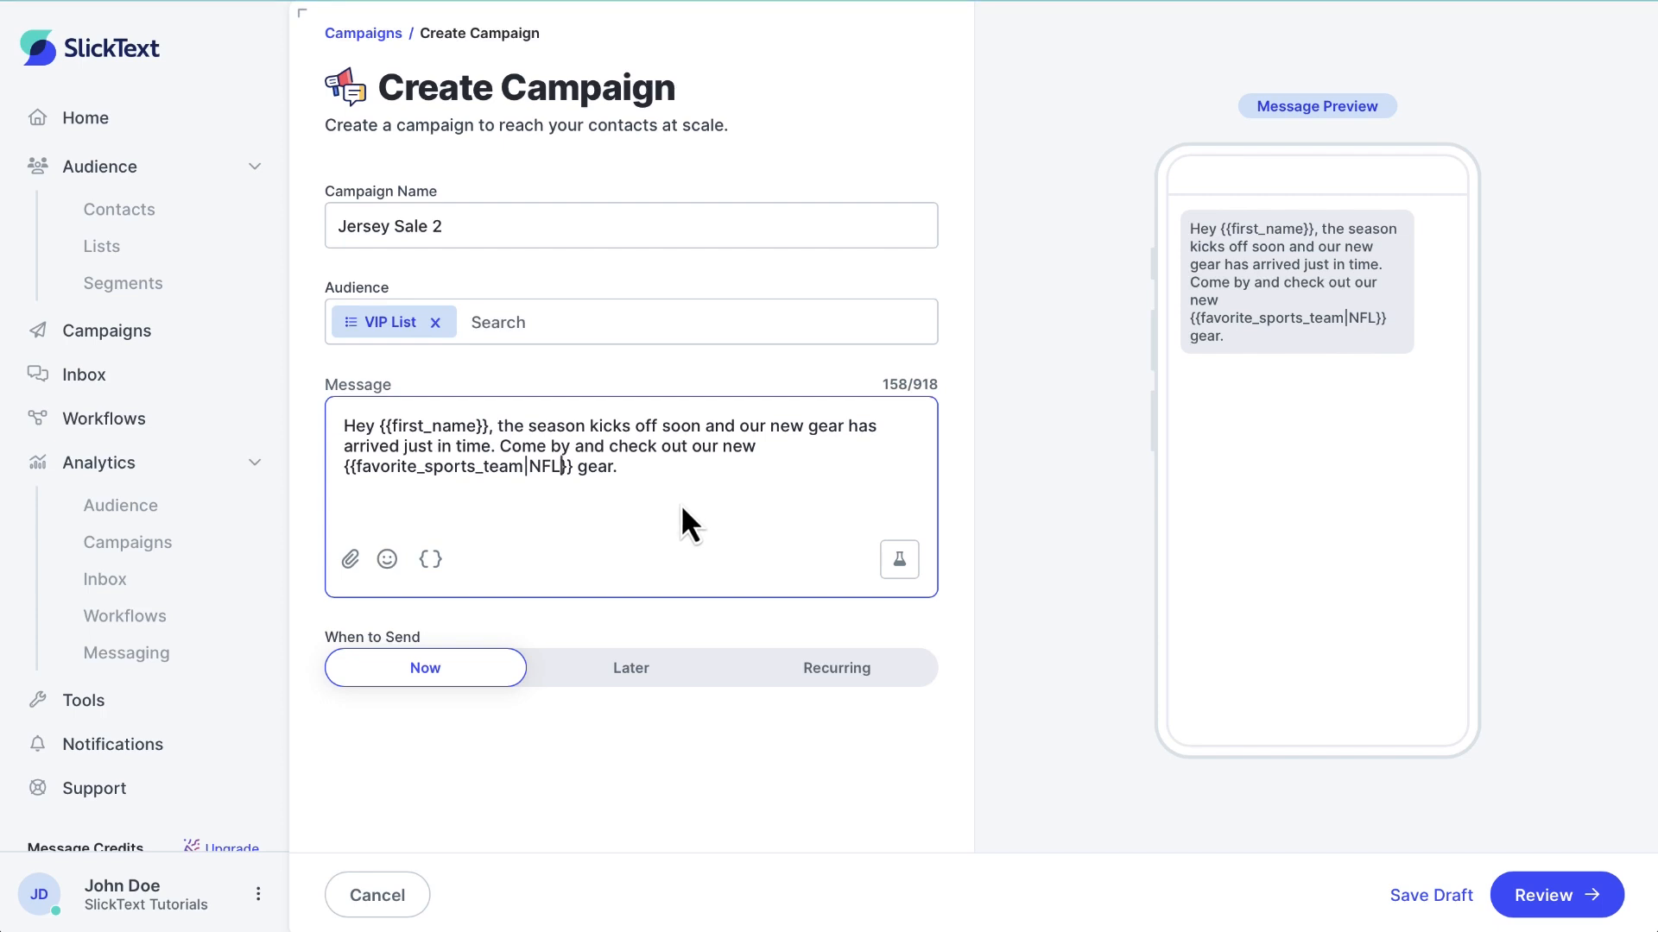
left_click(989, 614)
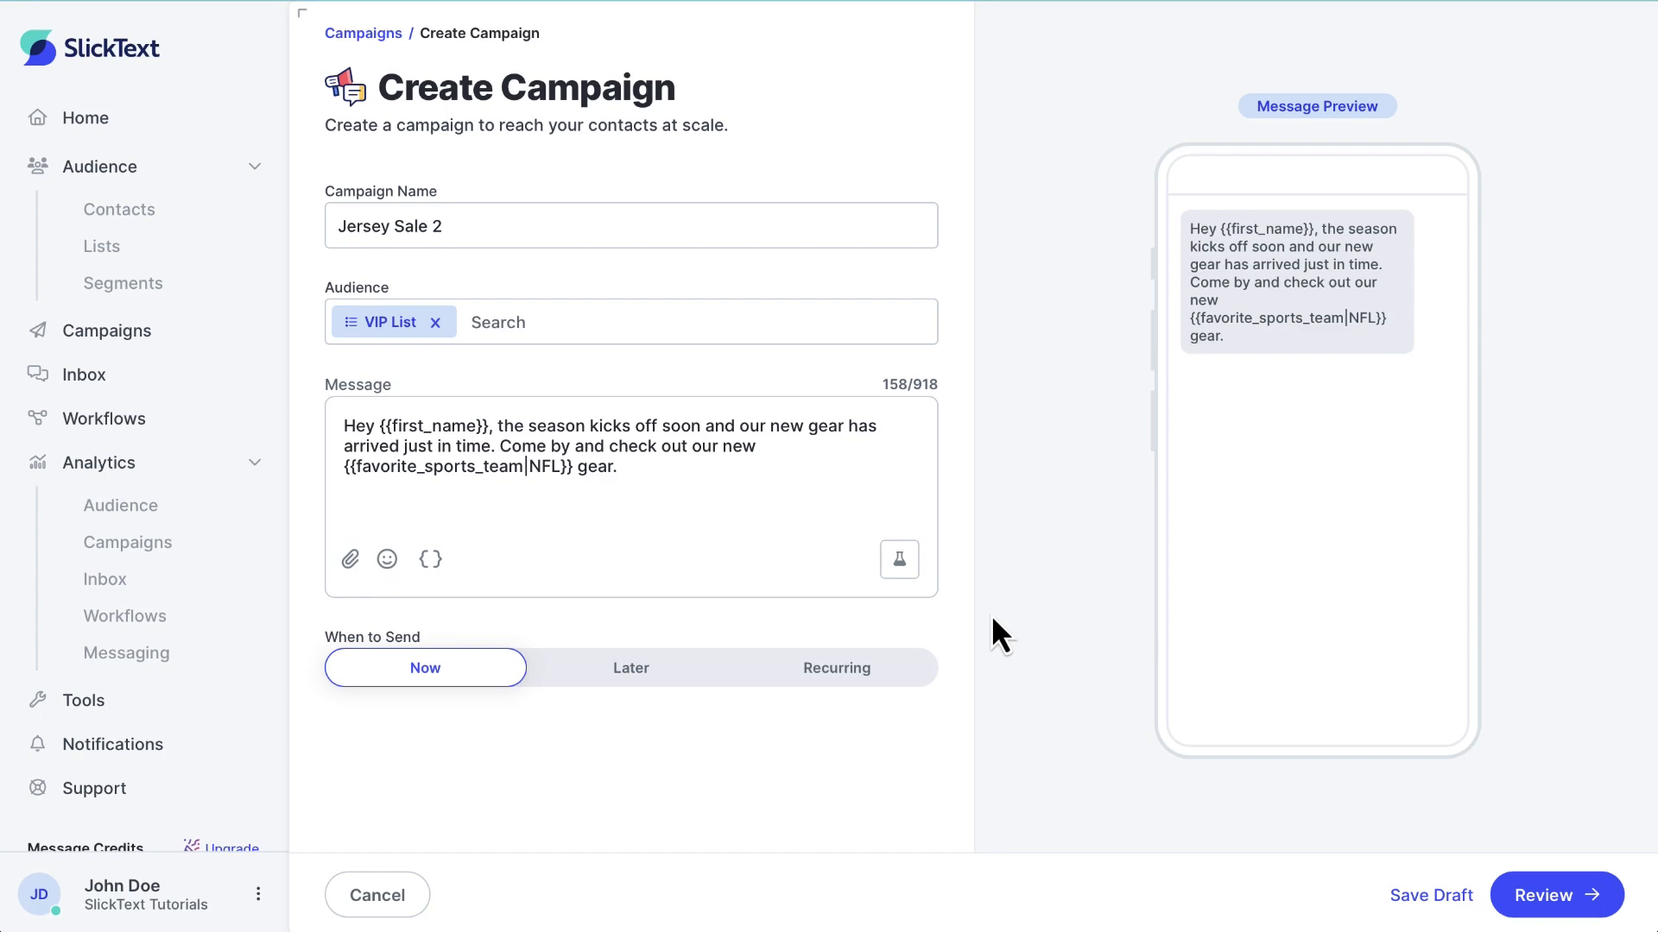
Review the Jersey Sale 2 campaign and send it immediately to the VIP List
left_click(1537, 884)
left_click(1536, 884)
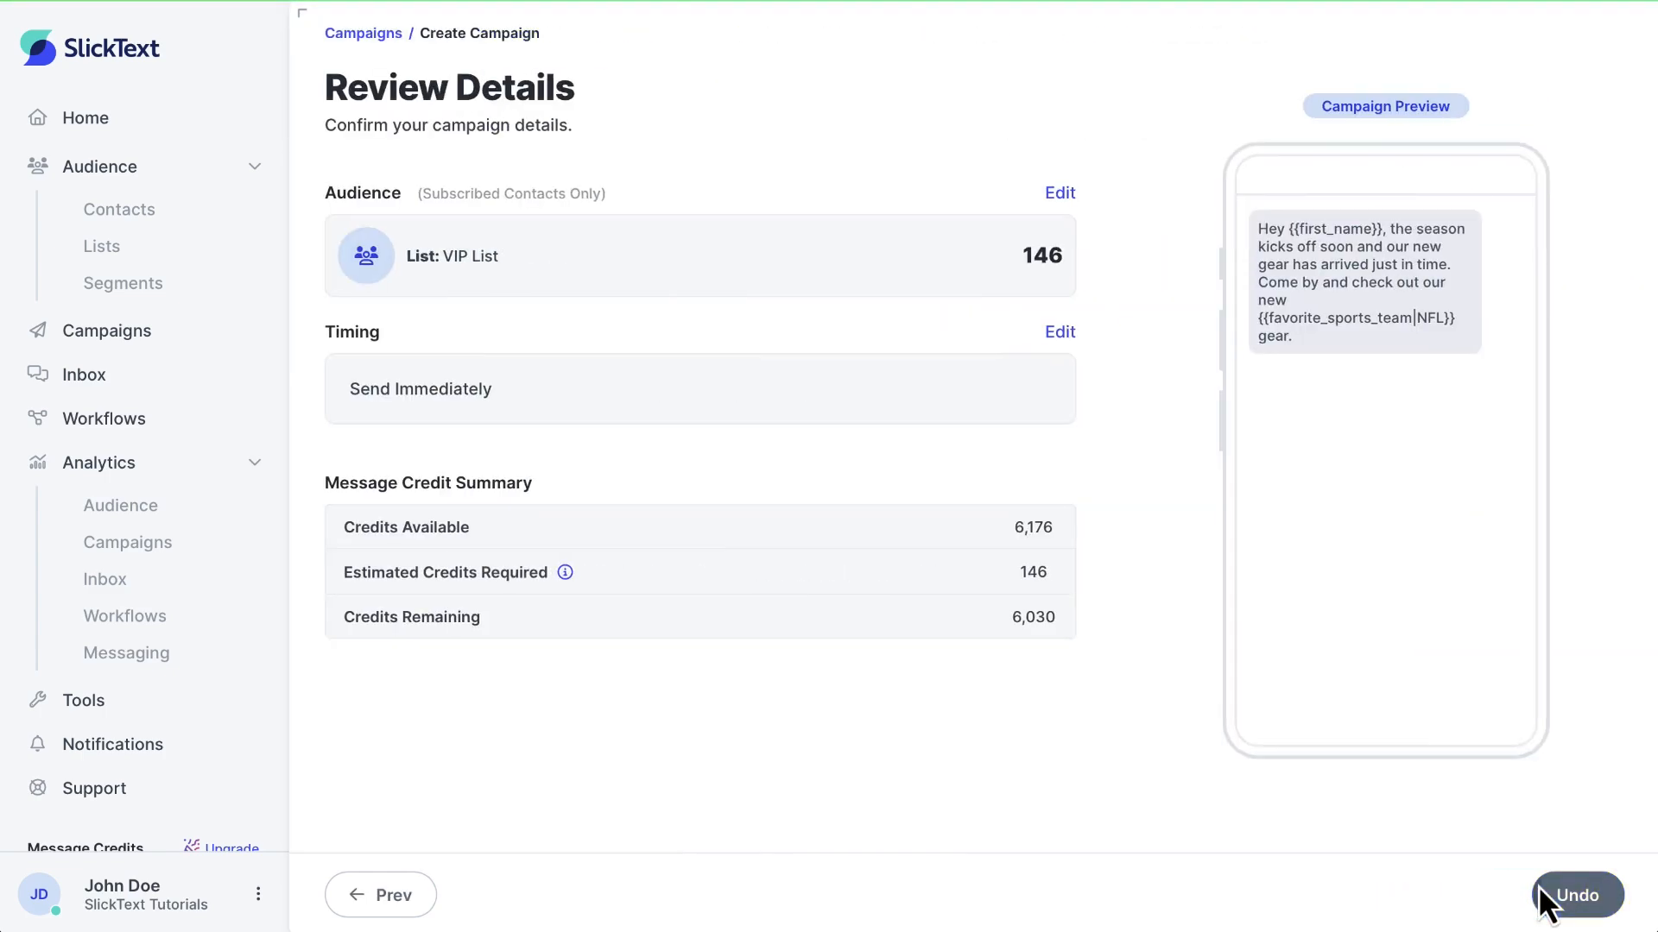